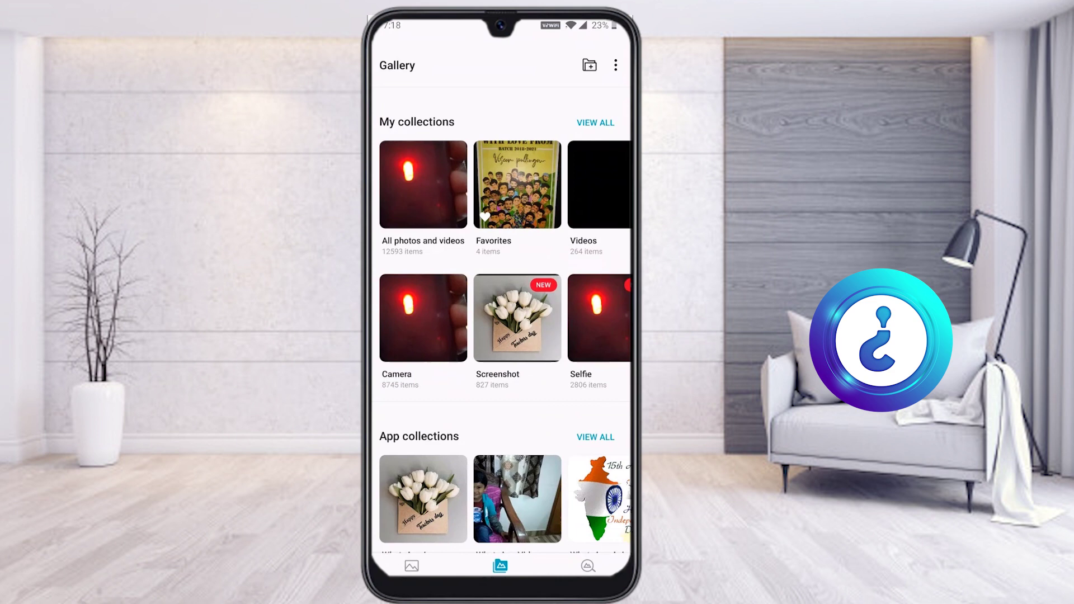
- Leave the Gallery for the home screen and open the app drawer
drag(500, 573, 500, 392)
drag(501, 503, 500, 224)
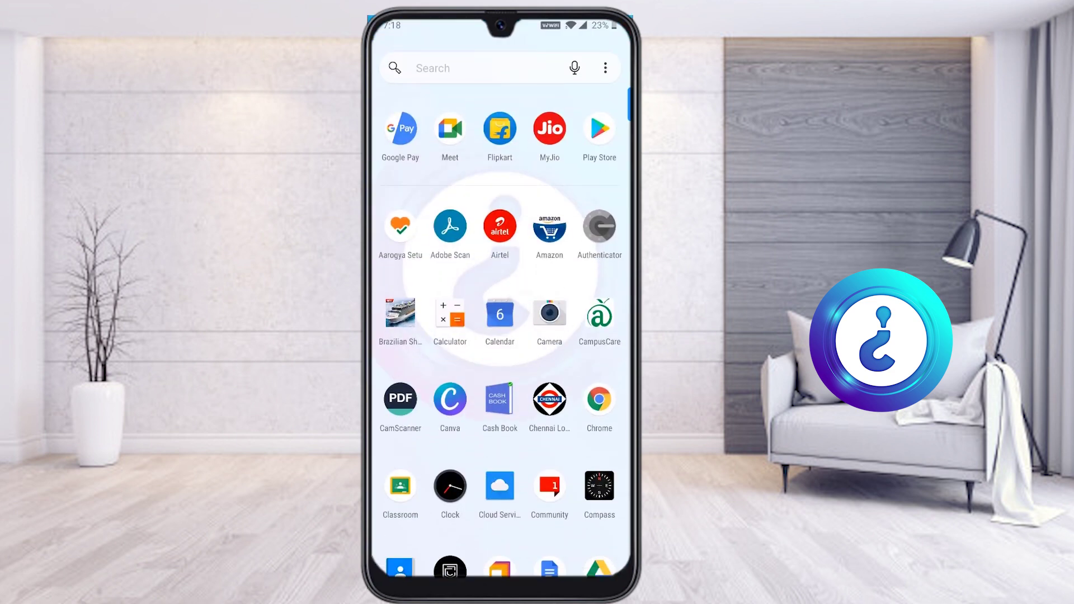
- Search the Play Store for 'share me' and open the ShareMe listing by Xiaomi Inc
click(599, 128)
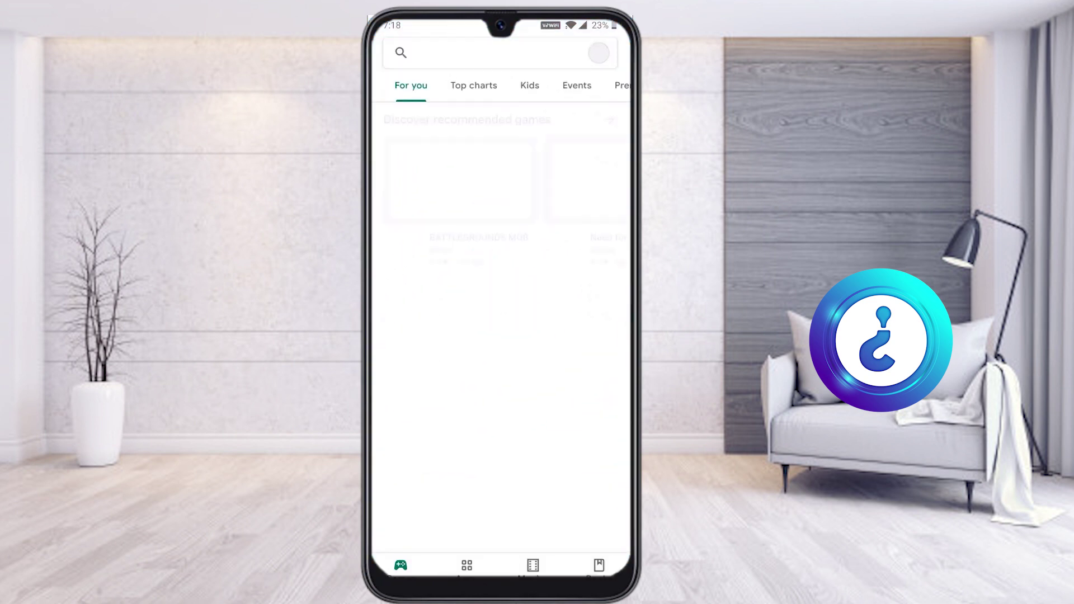
click(499, 53)
click(439, 84)
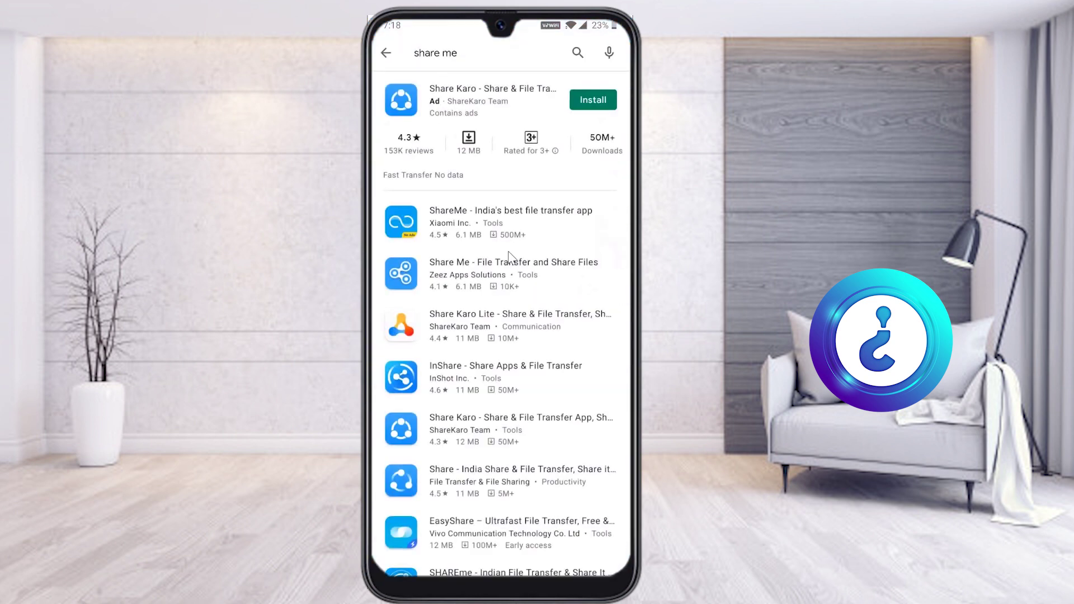
click(460, 226)
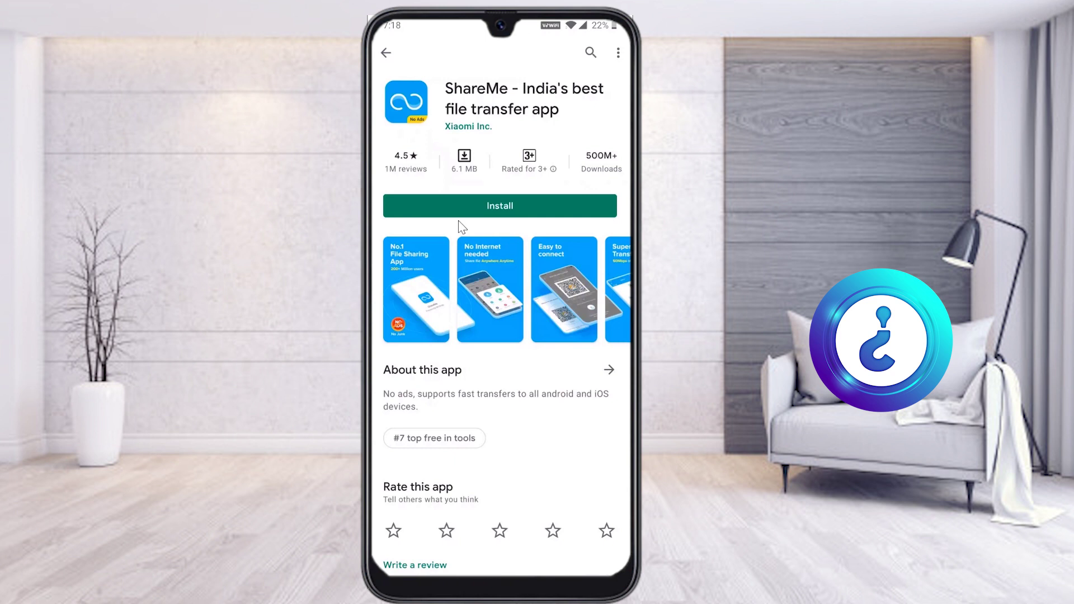
- Install ShareMe from its Play Store page
click(458, 215)
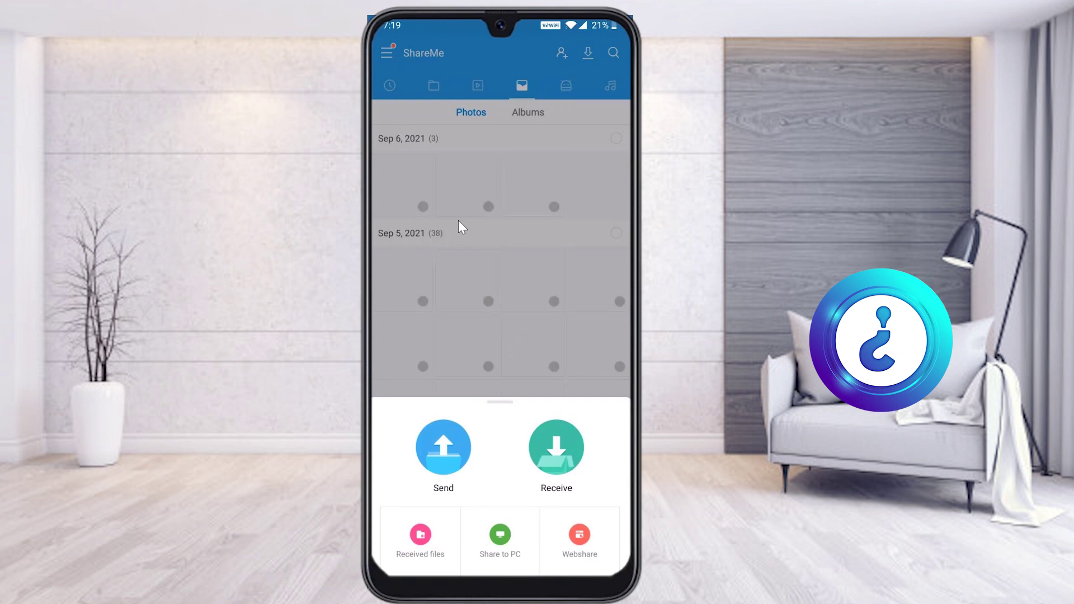
scroll(458, 223, down, 15)
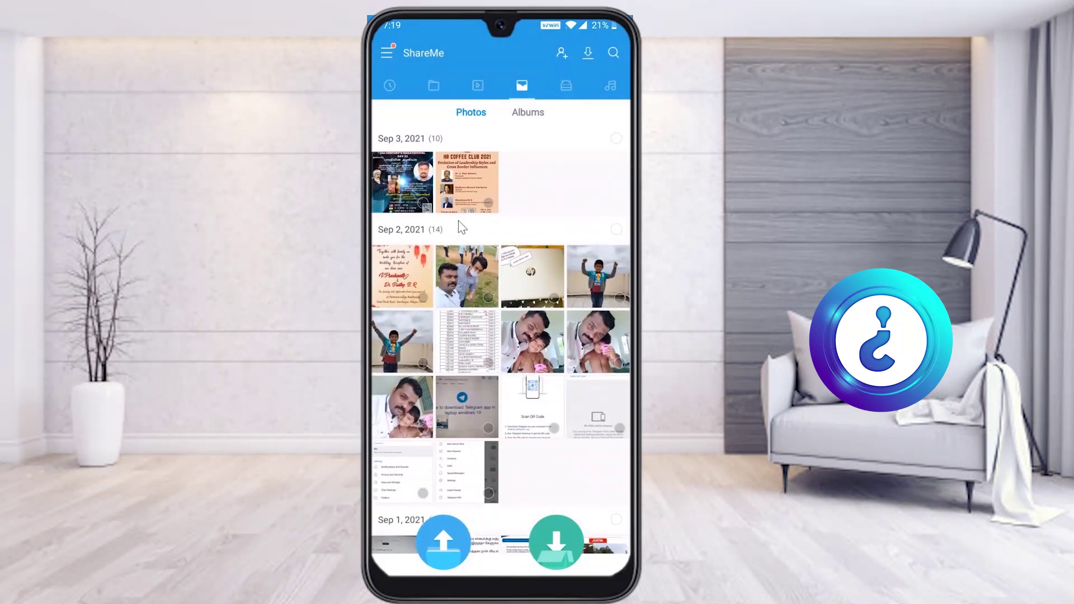
scroll(460, 227, down, 10)
scroll(458, 221, up, 3)
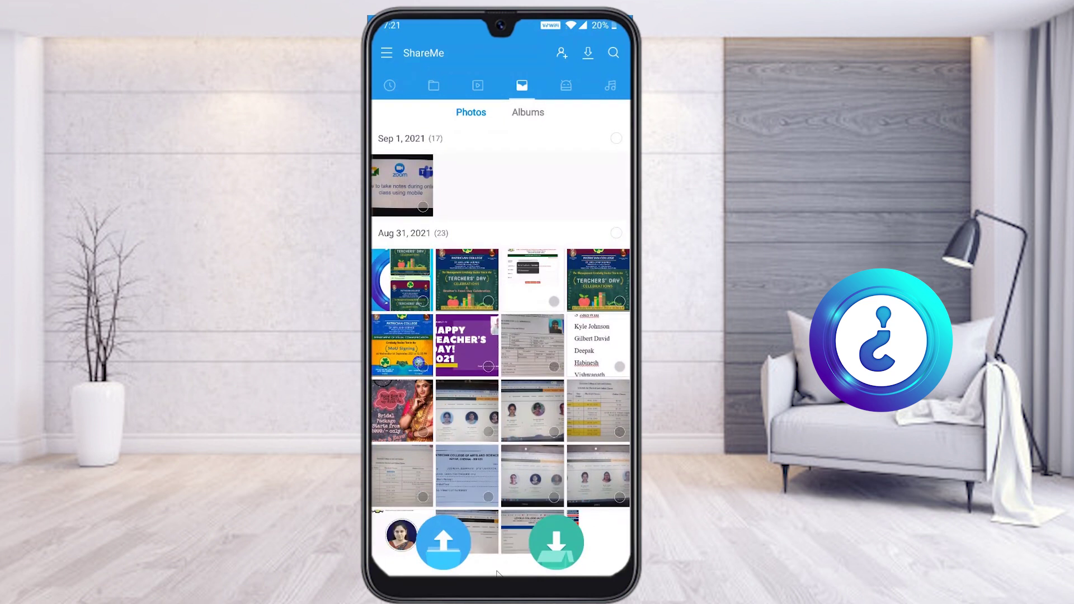
- Choose Connect to computer from ShareMe's main menu
click(387, 54)
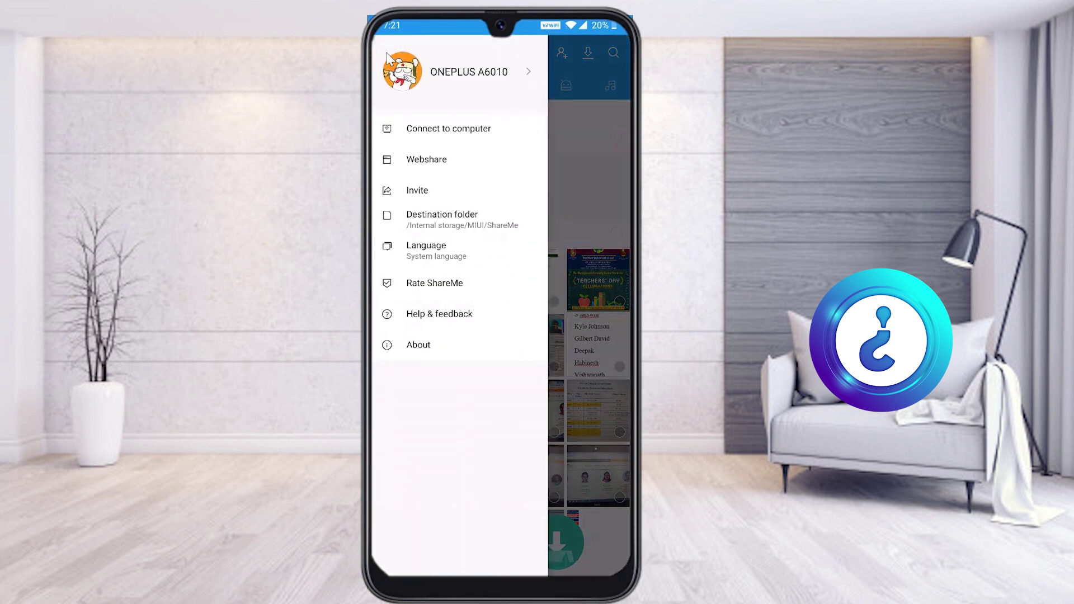
click(492, 136)
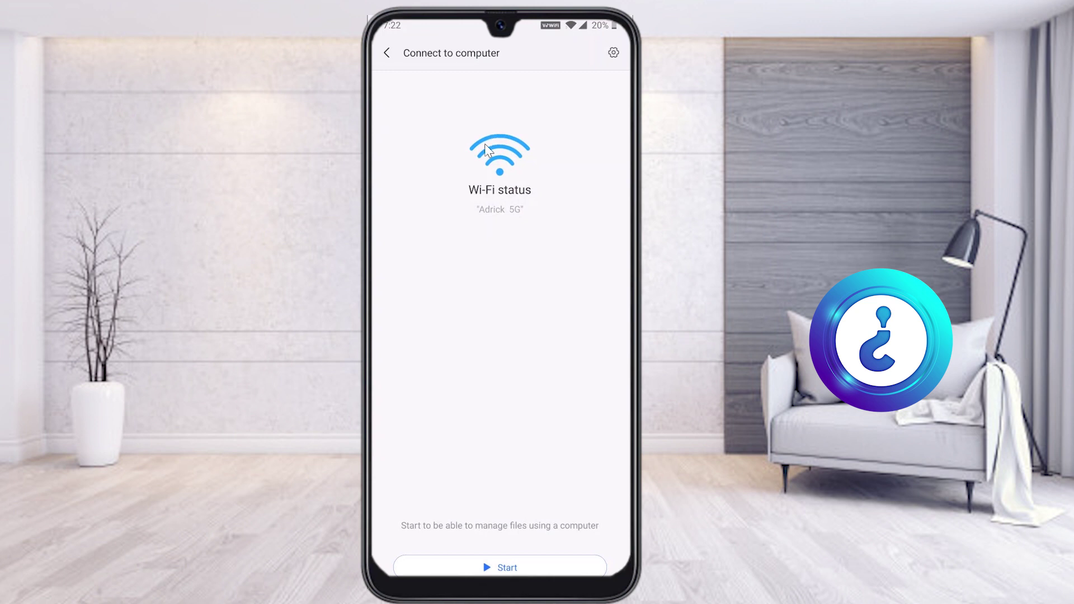
- Start the phone's FTP server at ftp://192.168.29.87:2121
click(509, 568)
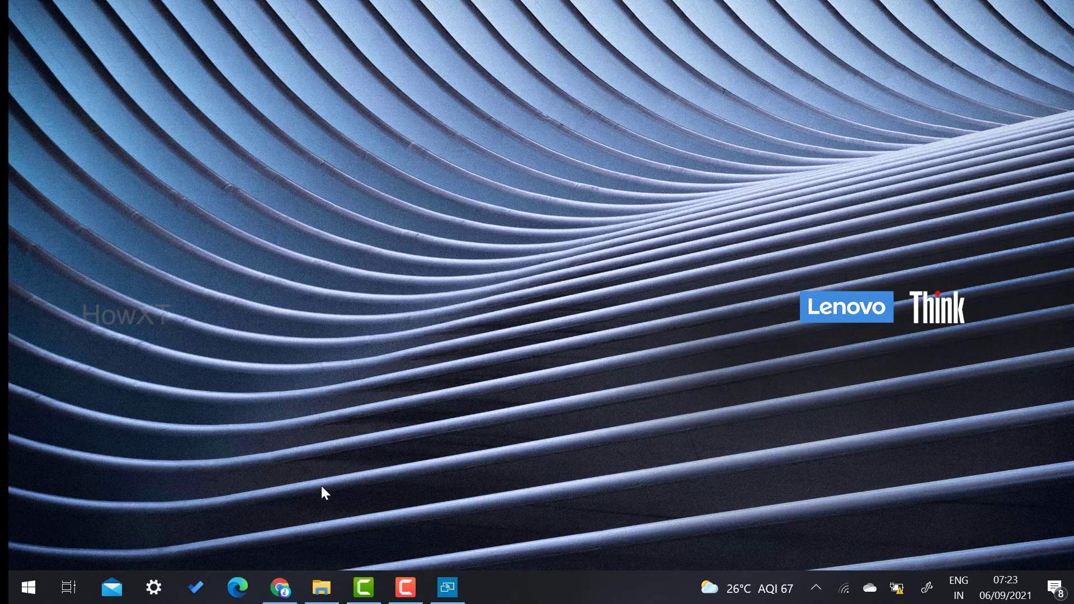
- Open a maximized File Explorer and enter the phone's FTP address on port 2121
click(321, 587)
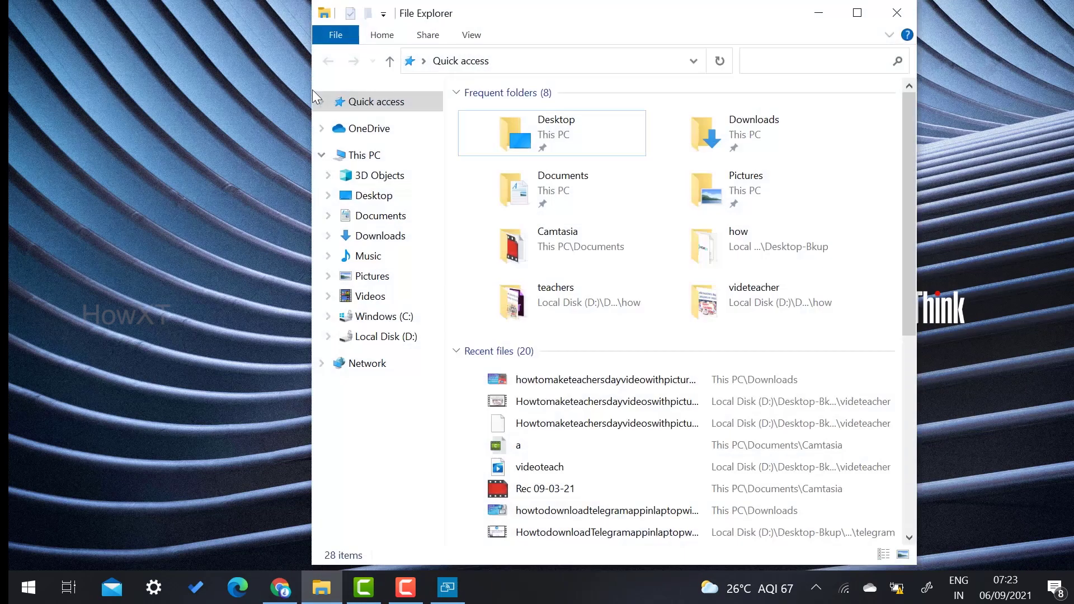
click(853, 18)
click(235, 56)
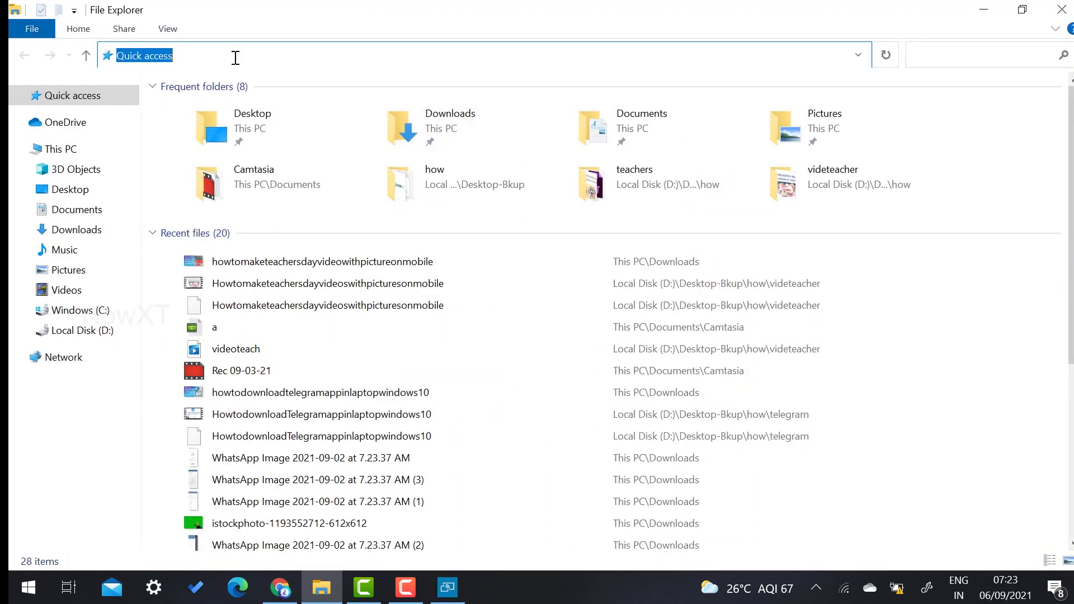
text(fp)
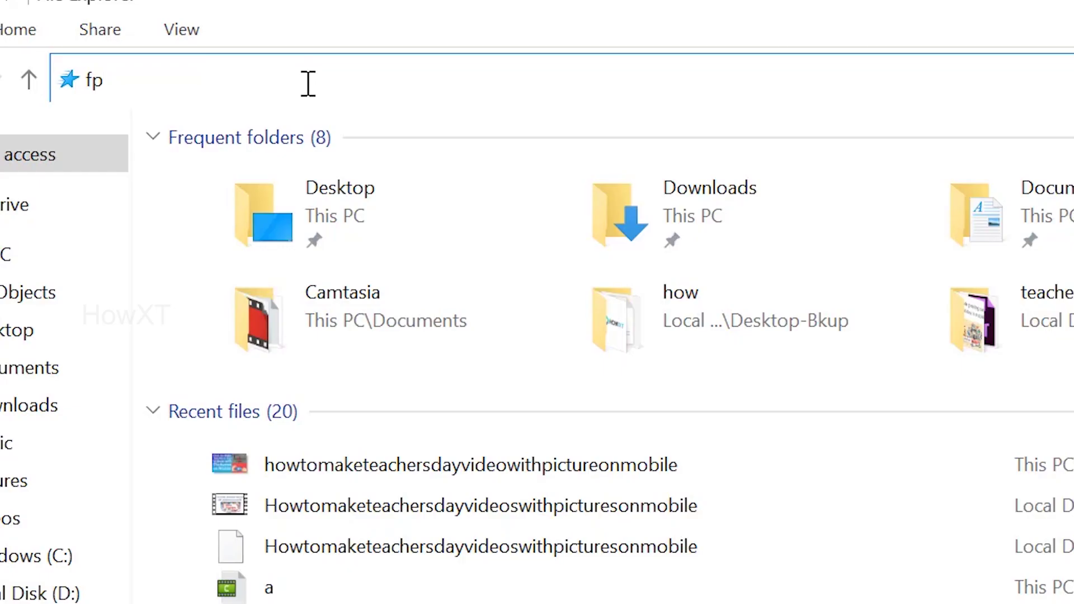
text(t://192.168.29.87)
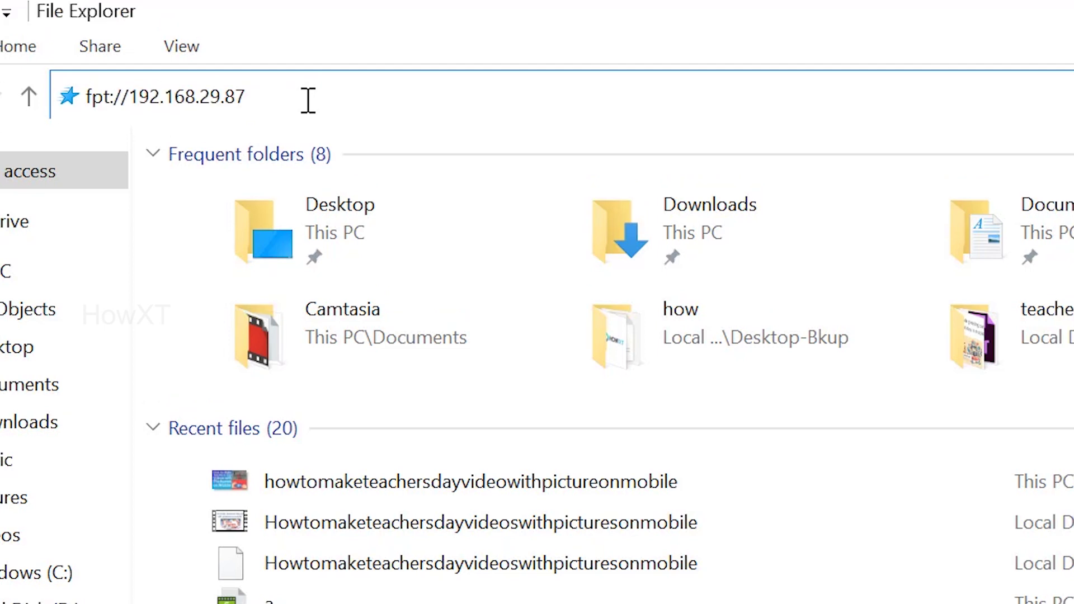
text(:2121)
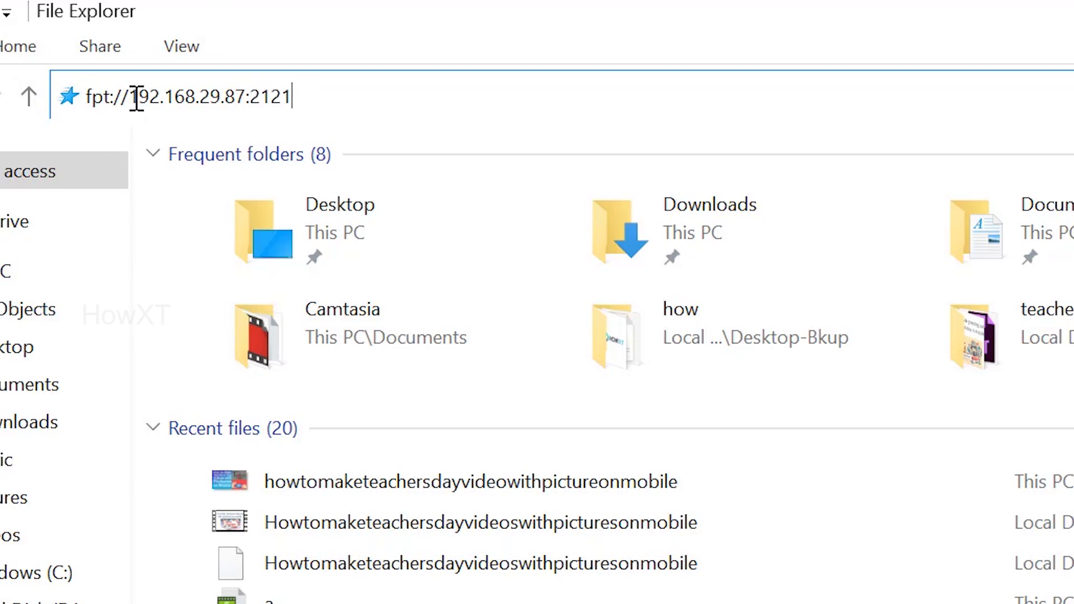
- Fix the 'fpt' typo to 'ftp' and go to ftp://192.168.29.87:2121
click(104, 97)
key(BackSpace)
key(Right)
text(p)
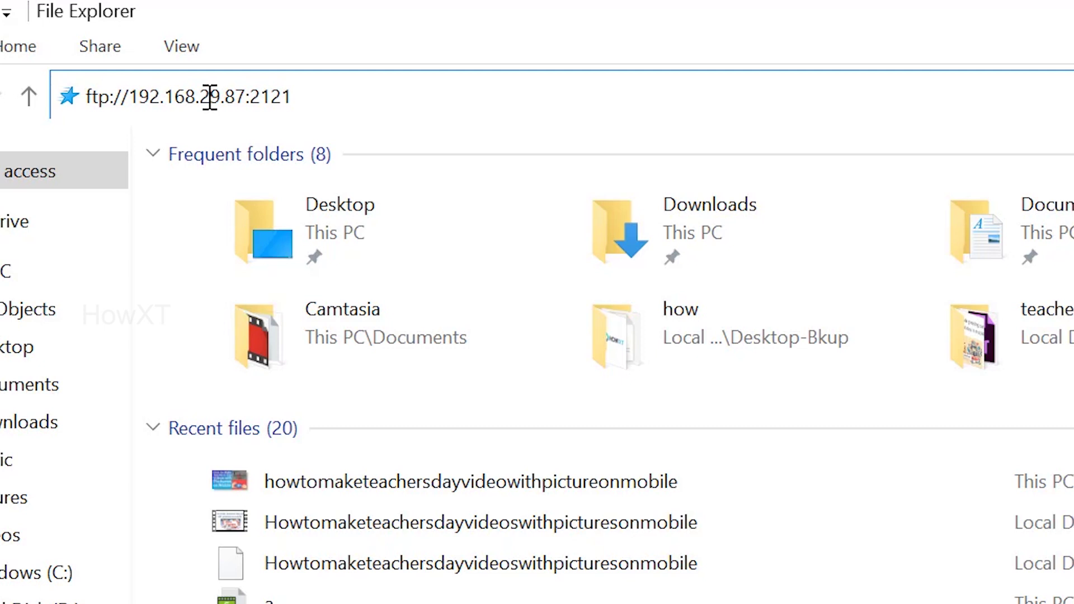
click(374, 95)
key(Return)
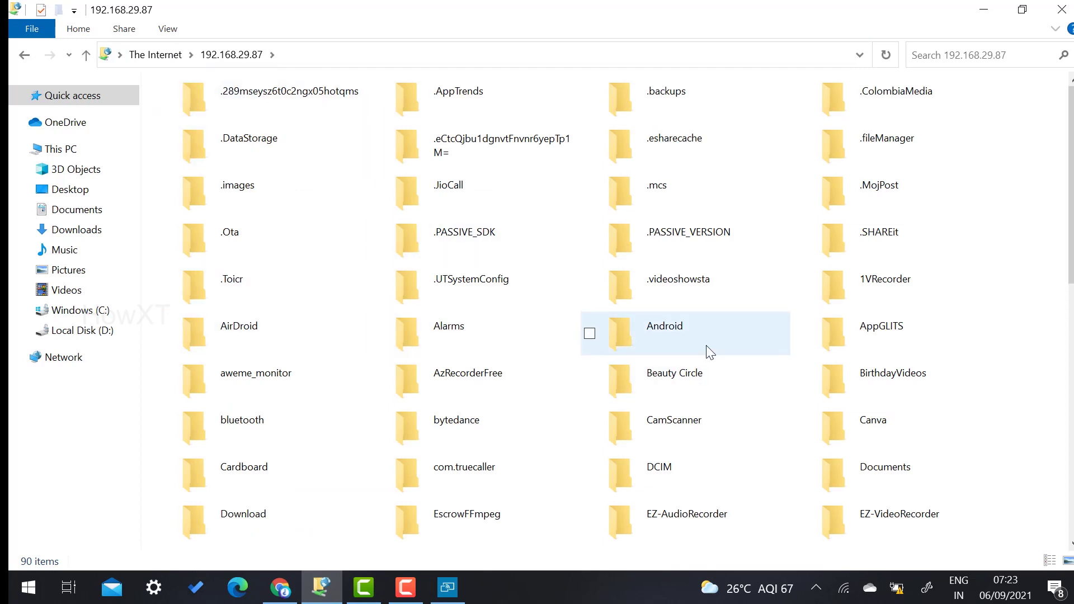
- Look inside the DCIM and Google Photos folders, then return to the server's top level
scroll(696, 391, down, 3)
double_click(663, 340)
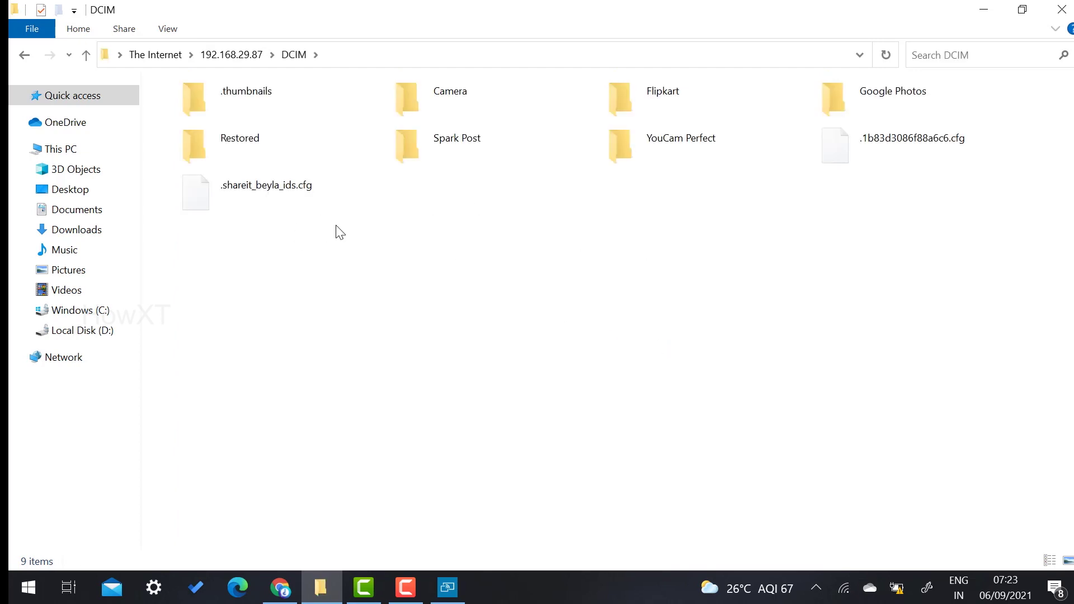
double_click(842, 101)
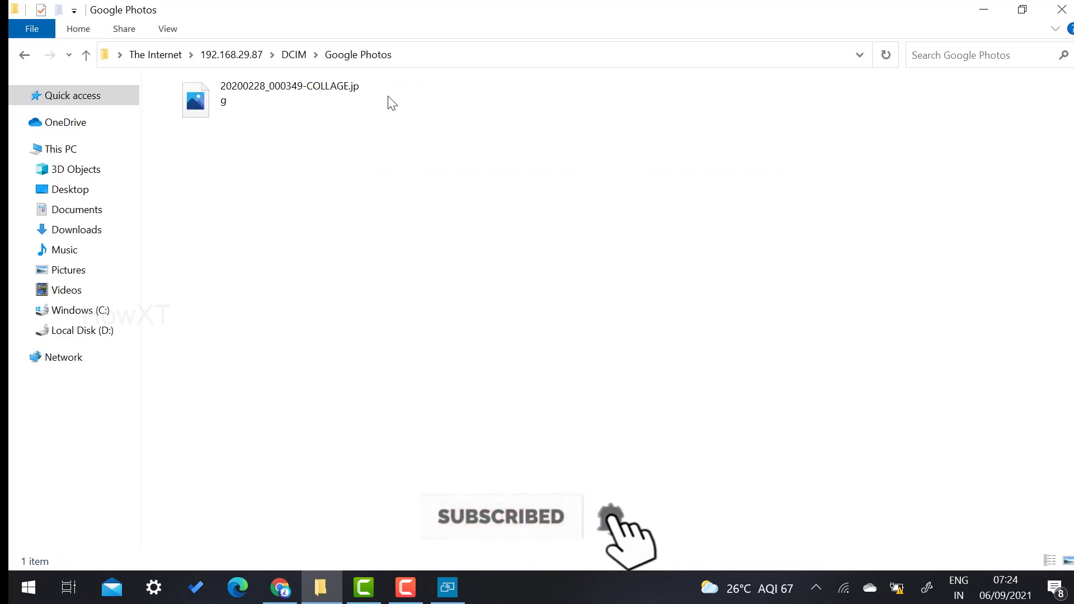
click(24, 54)
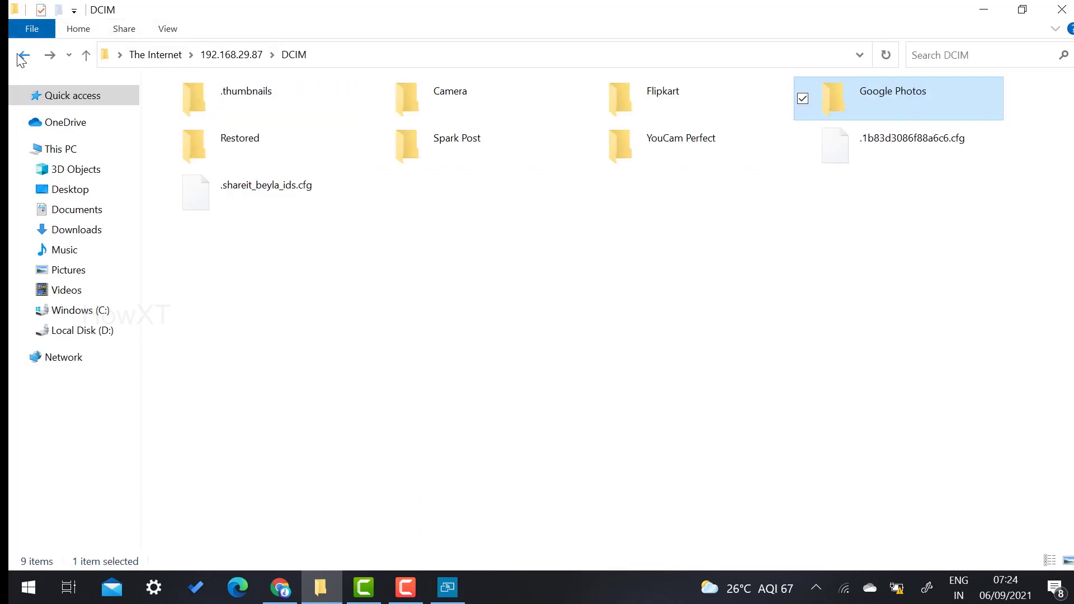
click(23, 54)
- Find and select file.docx in the phone's root folder
scroll(687, 230, down, 5)
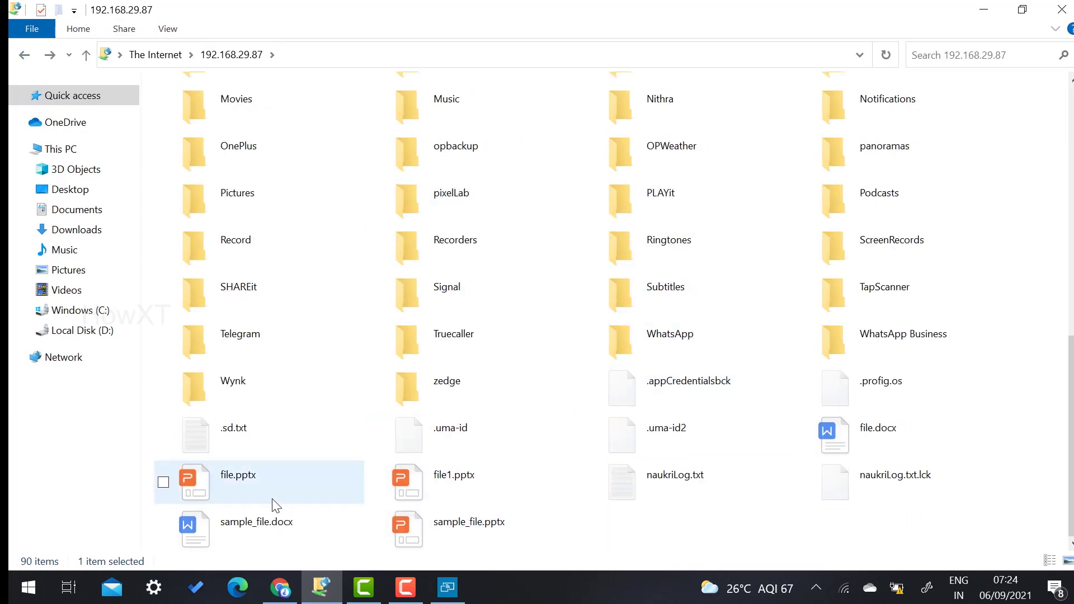
scroll(847, 244, up, 8)
scroll(846, 243, down, 8)
click(867, 426)
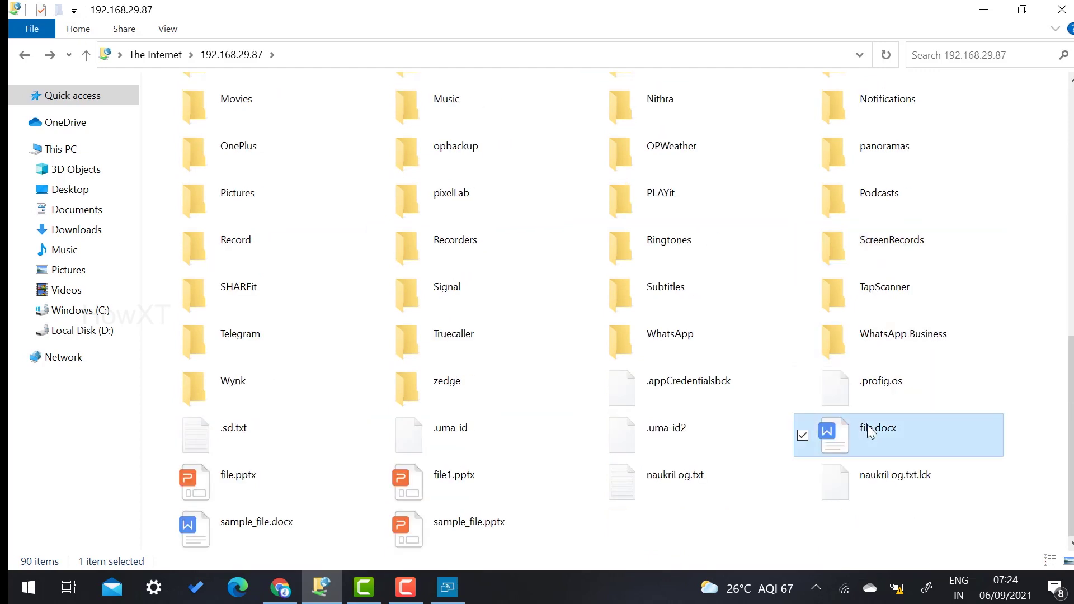
- Paste the phone's file.docx into the PC's Documents folder
double_click(867, 426)
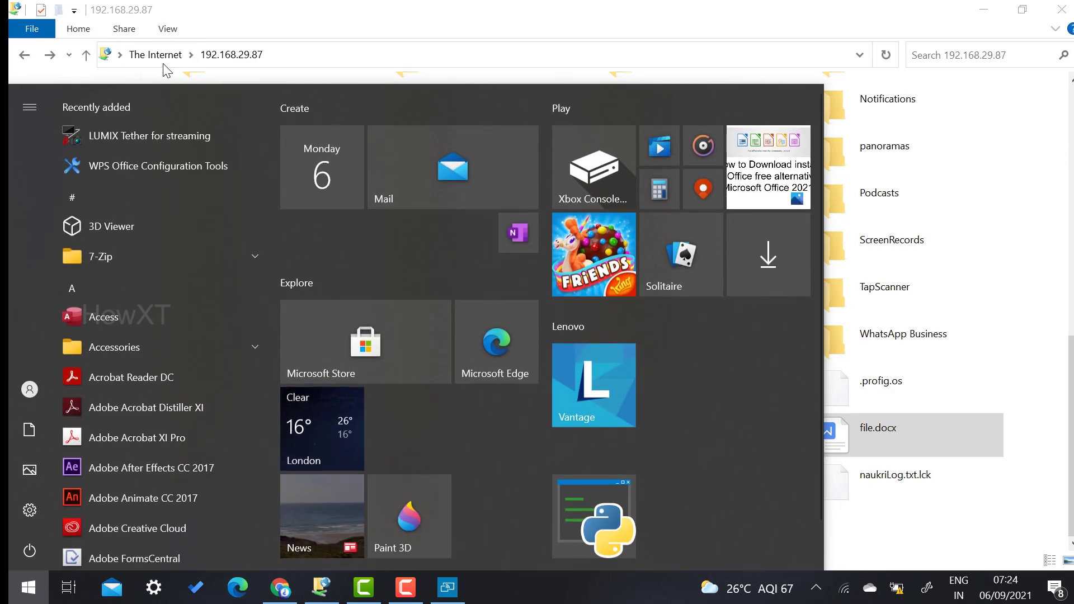
key(Escape)
click(84, 210)
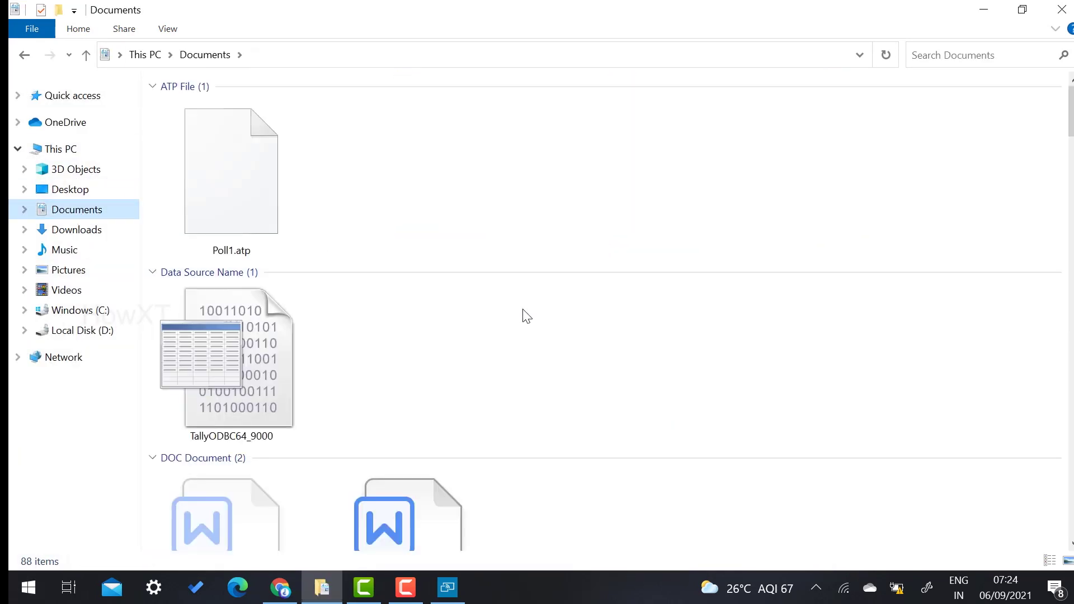
key(ctrl+v)
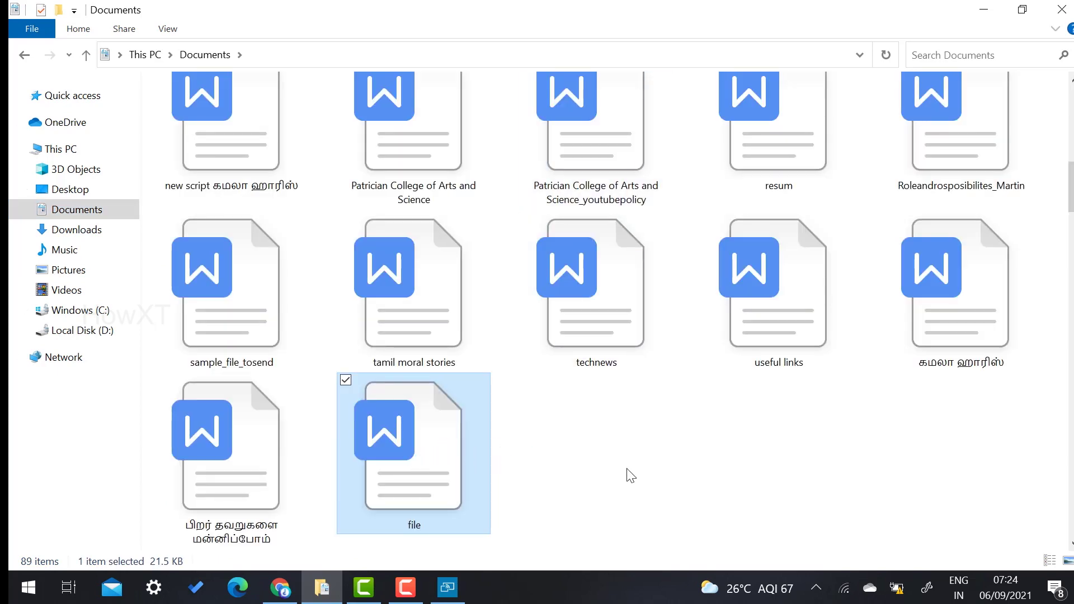
- Close File Explorer and return to ShareMe's Connect to computer screen
key(alt+F4)
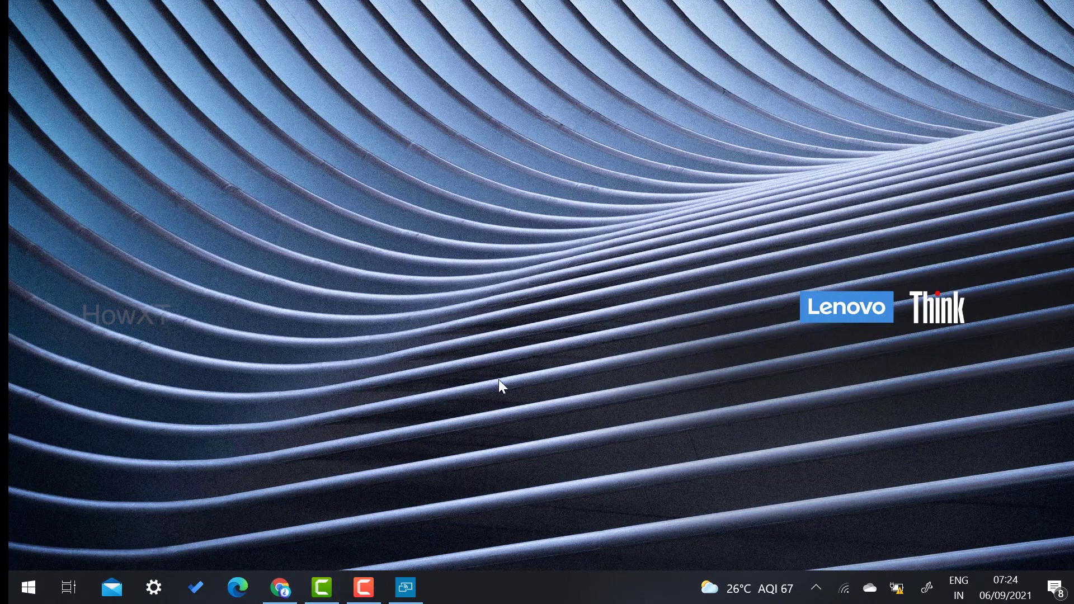
click(406, 586)
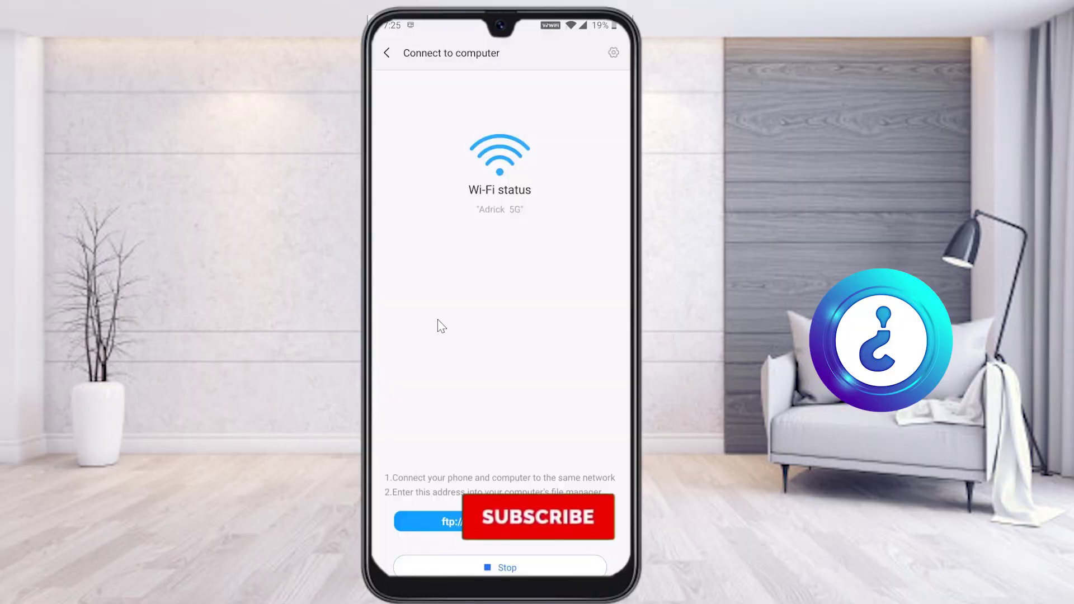
click(510, 561)
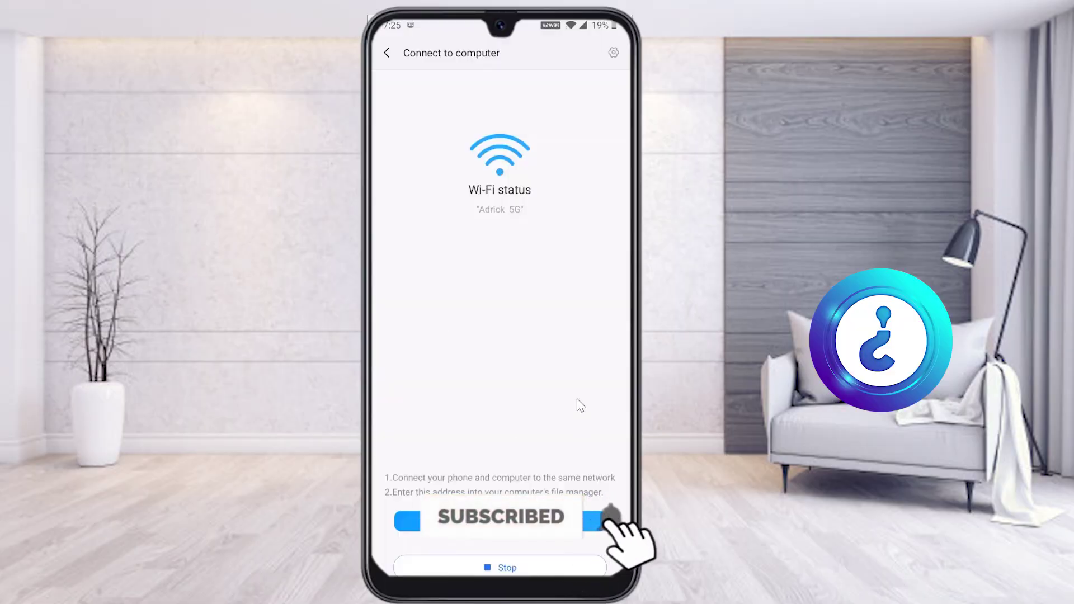